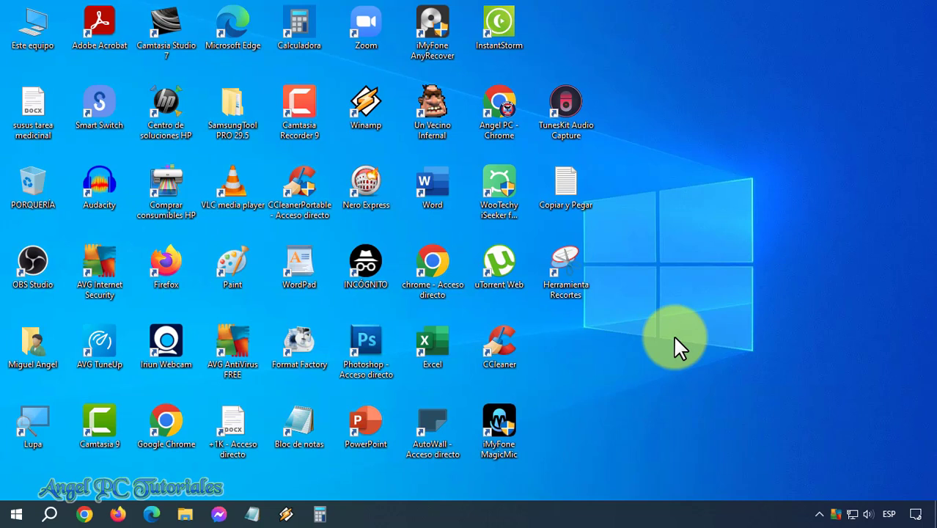
- Start creating a new shortcut on an empty area of the desktop
click(694, 282)
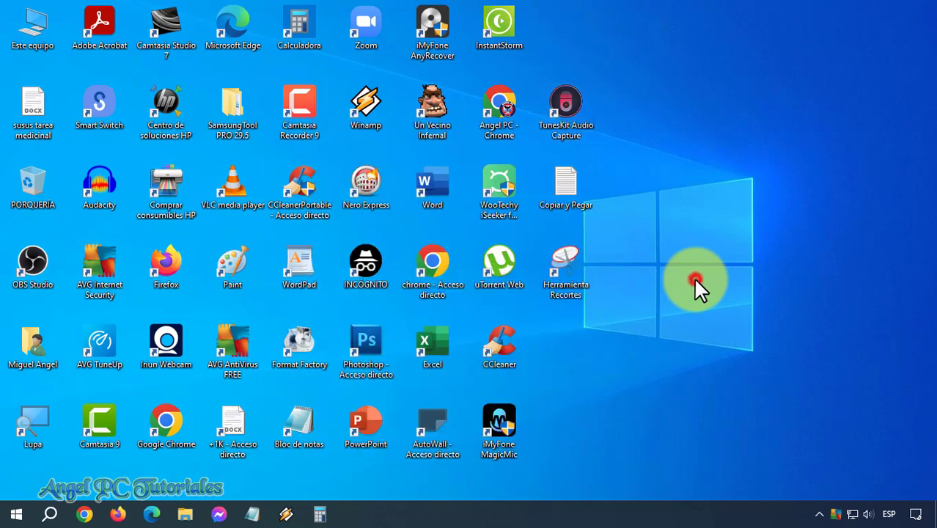
right_click(651, 380)
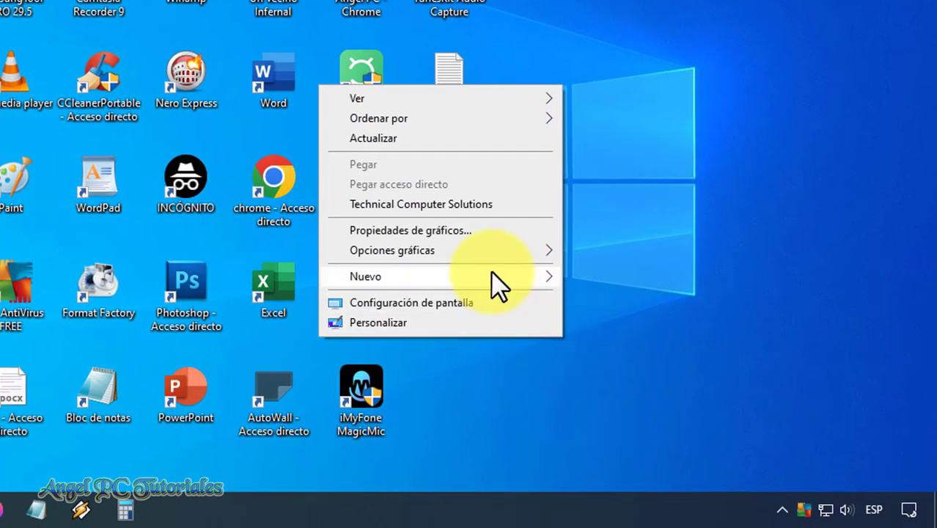
mouse_move(492, 273)
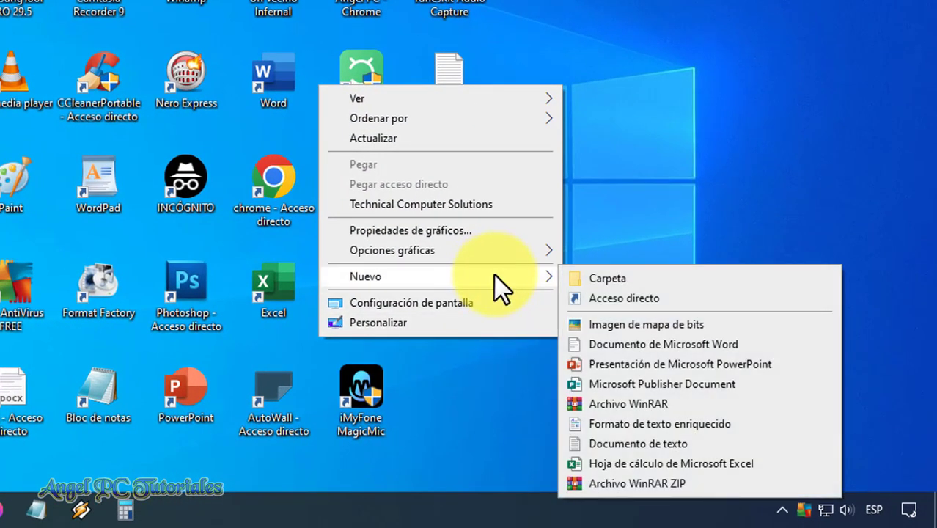
click(637, 305)
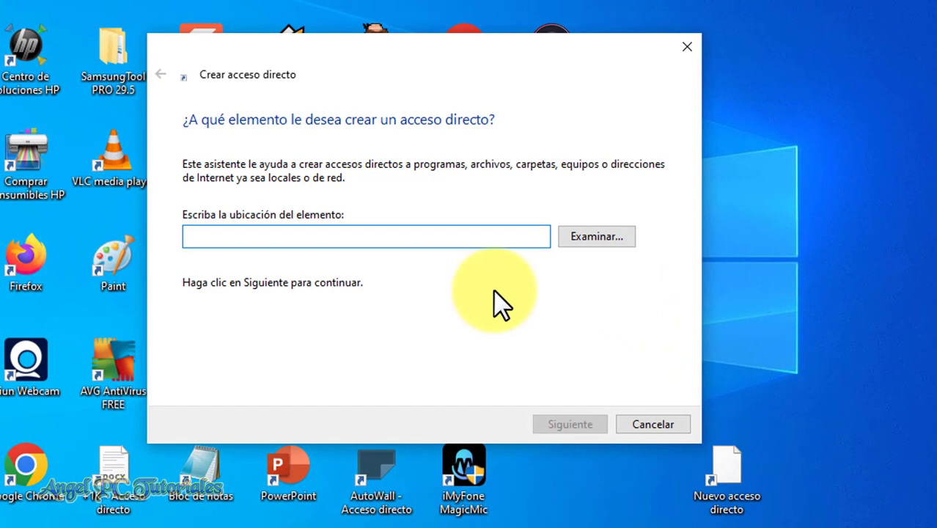
- Set the shortcut's target to the Dan Lebowitz folder inside Música para YT in the Música library
click(590, 236)
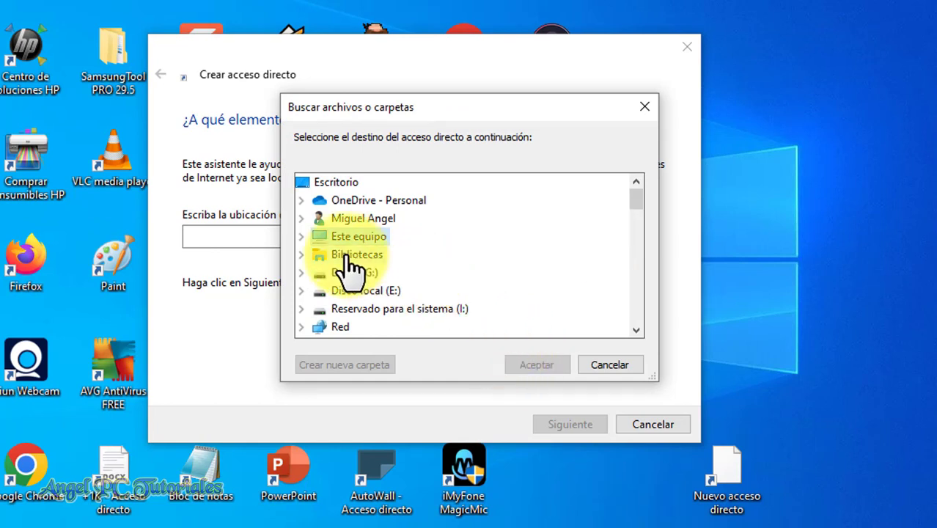
click(301, 254)
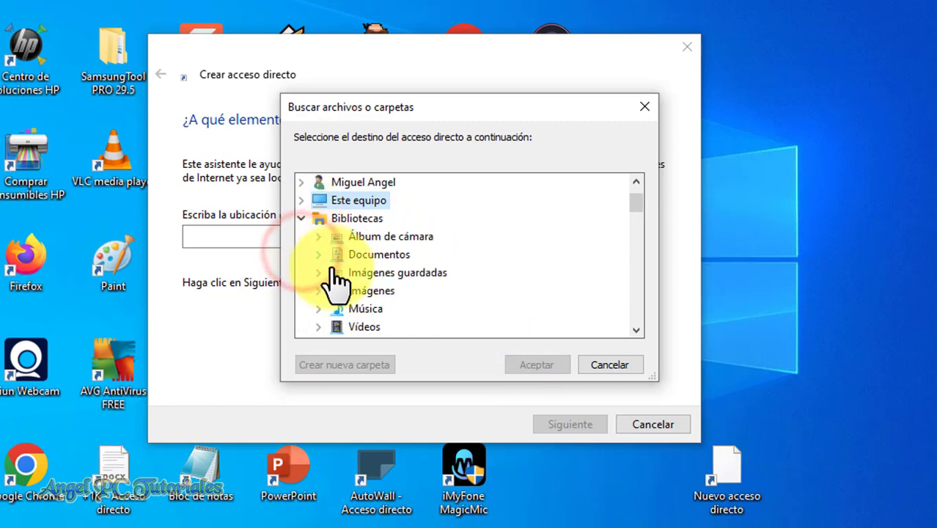
click(318, 308)
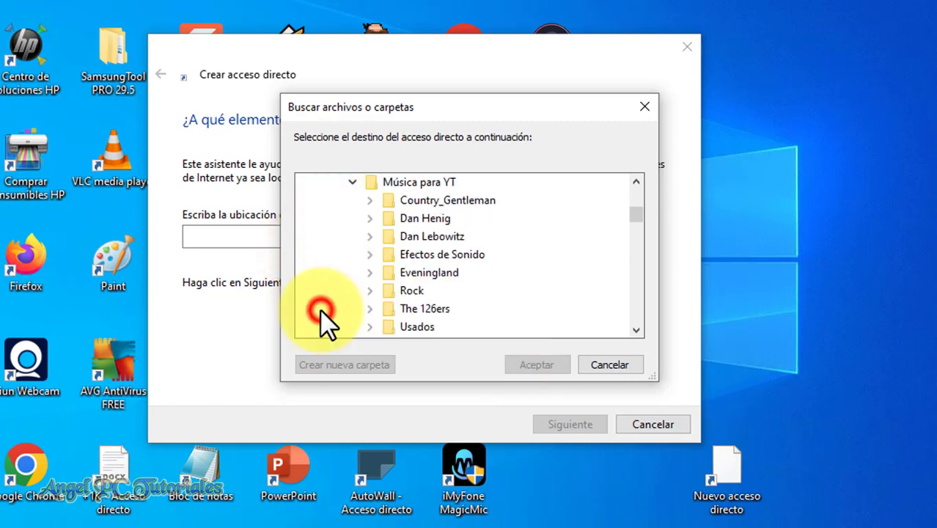
double_click(447, 239)
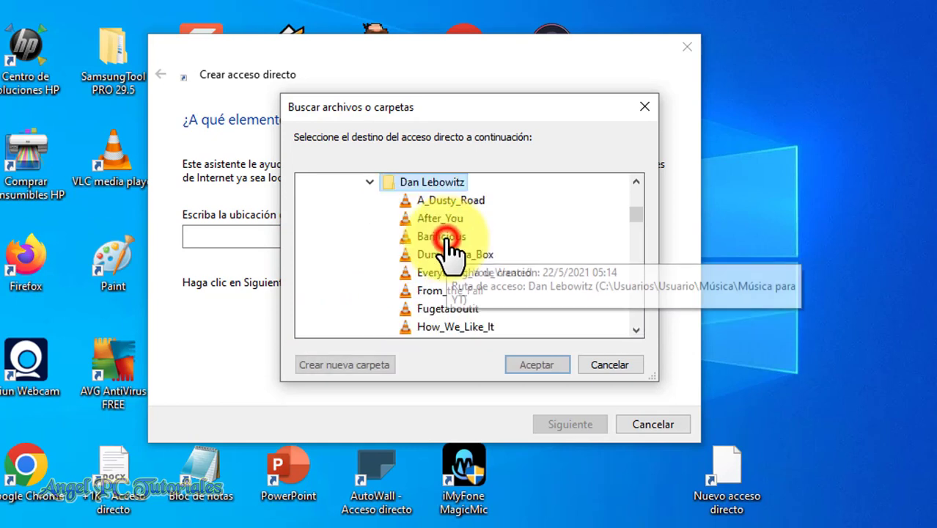
click(535, 360)
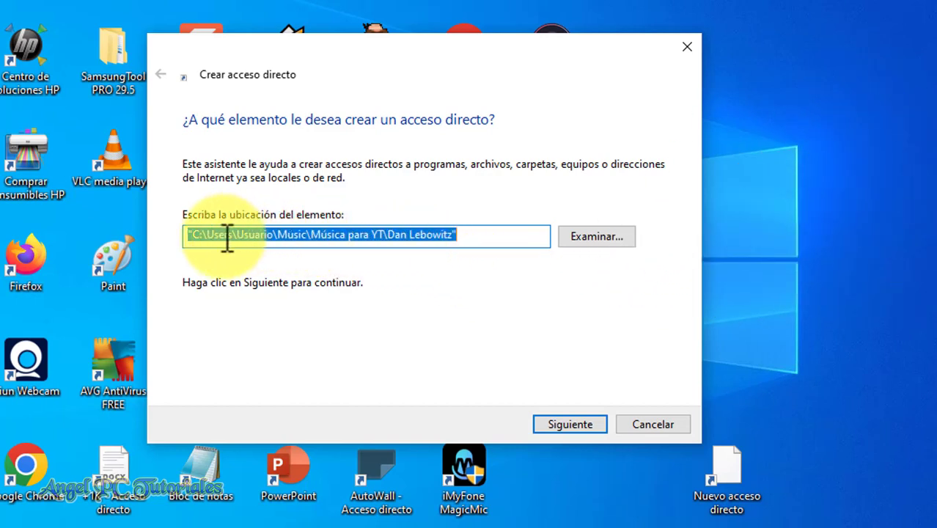
- Remove the quotation marks around the folder path in the shortcut's location
click(479, 236)
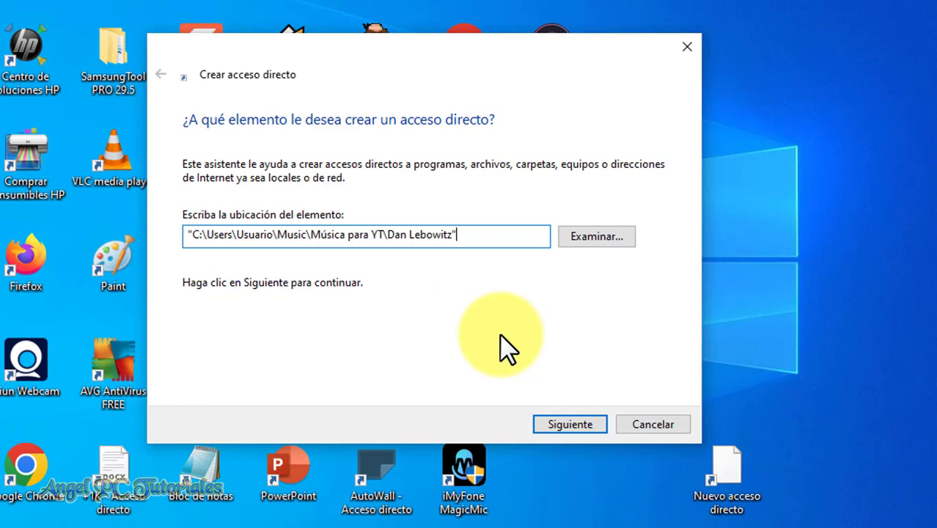
key(BackSpace)
key(Home)
key(Right)
key(BackSpace)
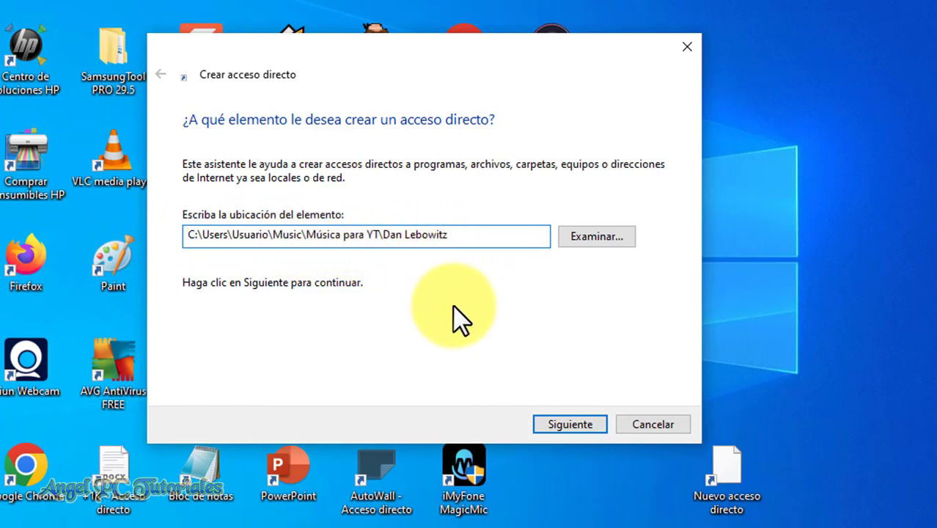
- Put "explorer" and a space before the path so the location reads explorer C:\Users\Usuario\Music\Música para YT\Dan Lebowitz, and continue to the naming page
text(ex)
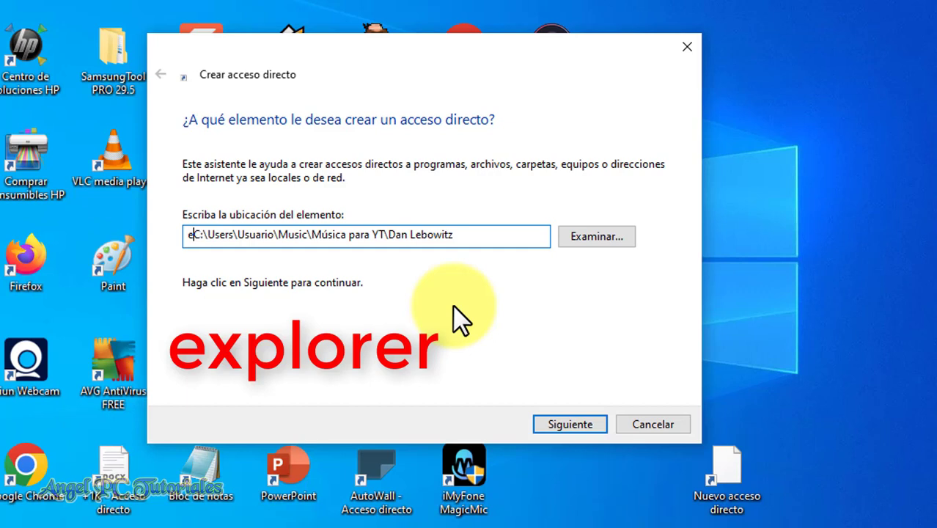
text(plorer)
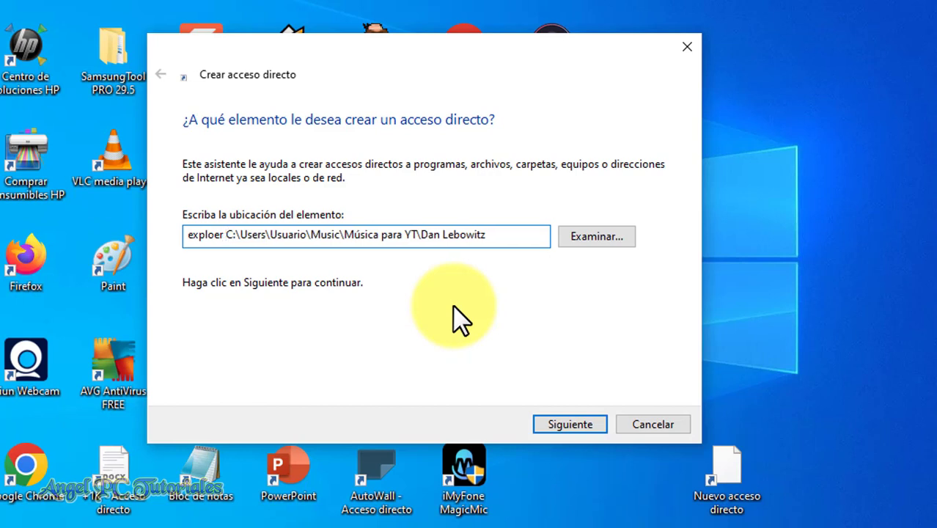
key(Left)
key(Left)
key(Left)
key(Left)
key(Left)
key(Left)
key(Right)
key(Right)
key(Right)
text(r)
key(Left)
key(Left)
key(Left)
key(Left)
key(Left)
key(Left)
key(Left)
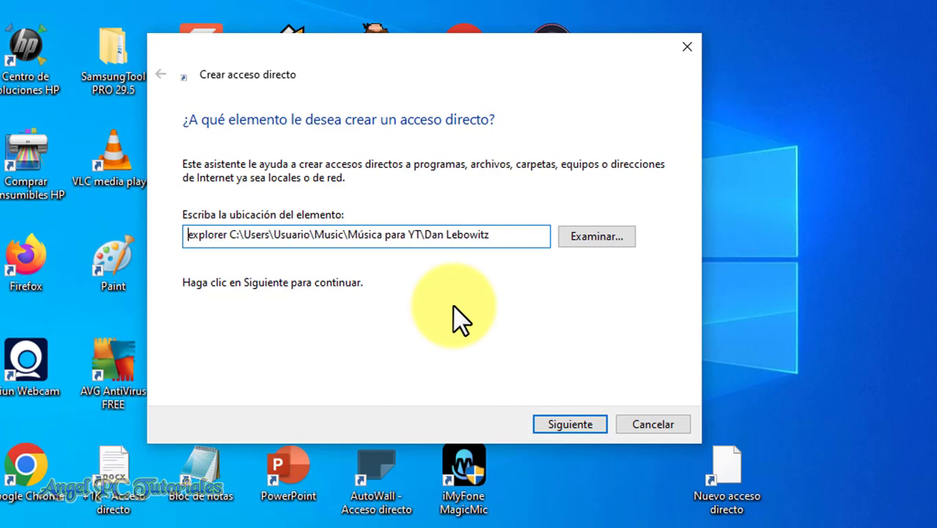
key(Right)
key(Right)
key(Right)
key(Right)
key(Right)
key(Right)
key(Right)
key(Right)
key(ctrl+Right)
key(ctrl+Right)
key(ctrl+Right)
key(ctrl+Right)
key(ctrl+Right)
key(ctrl+Right)
key(ctrl+Right)
key(ctrl+Right)
key(ctrl+Right)
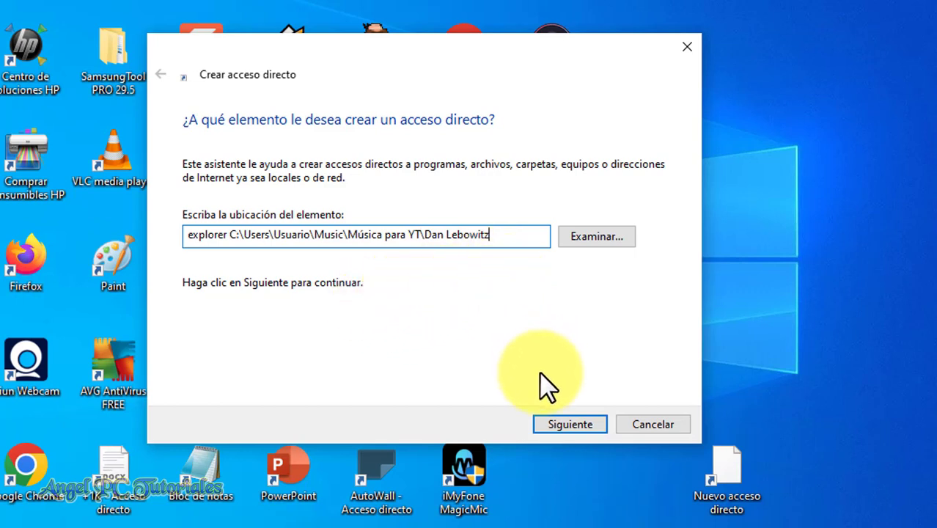
click(563, 428)
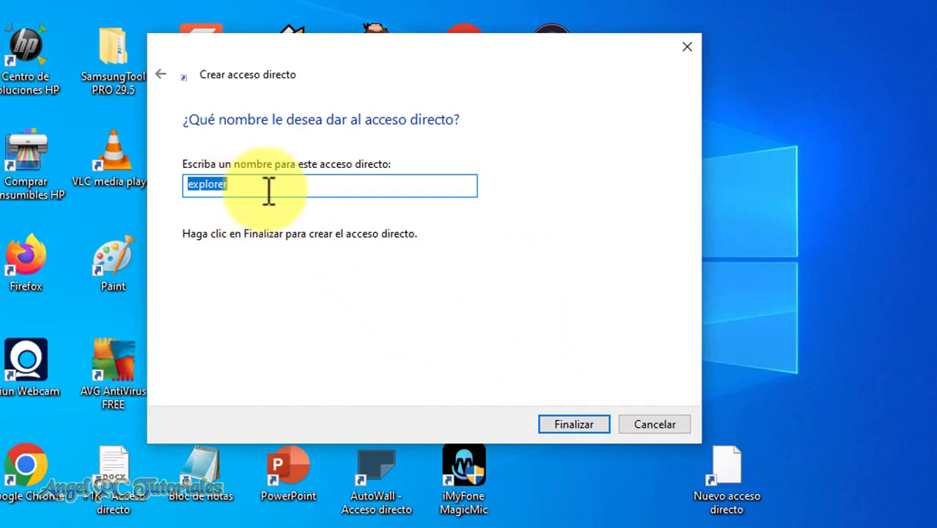
- Name the shortcut Música, finish creating it, and move its icon to the empty desktop area near TunesKit Audio Capture
key(BackSpace)
text(M)
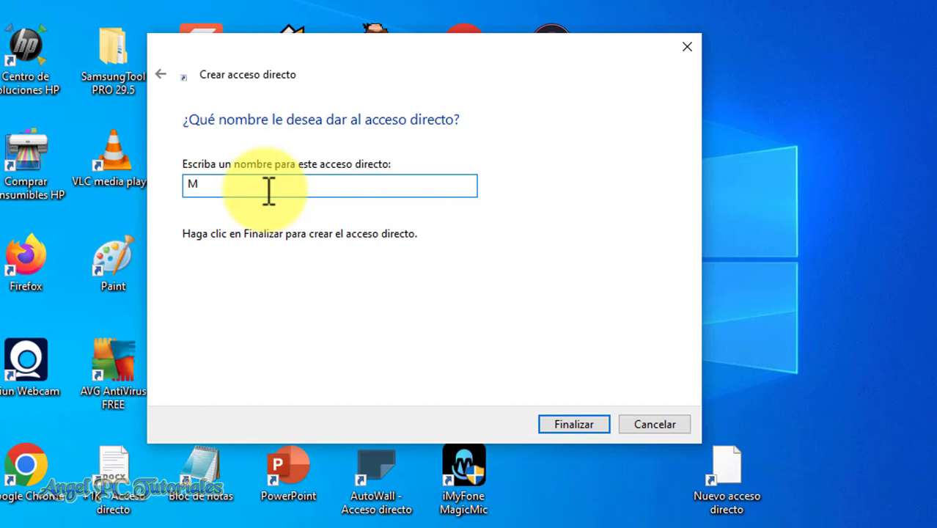
text(úsica)
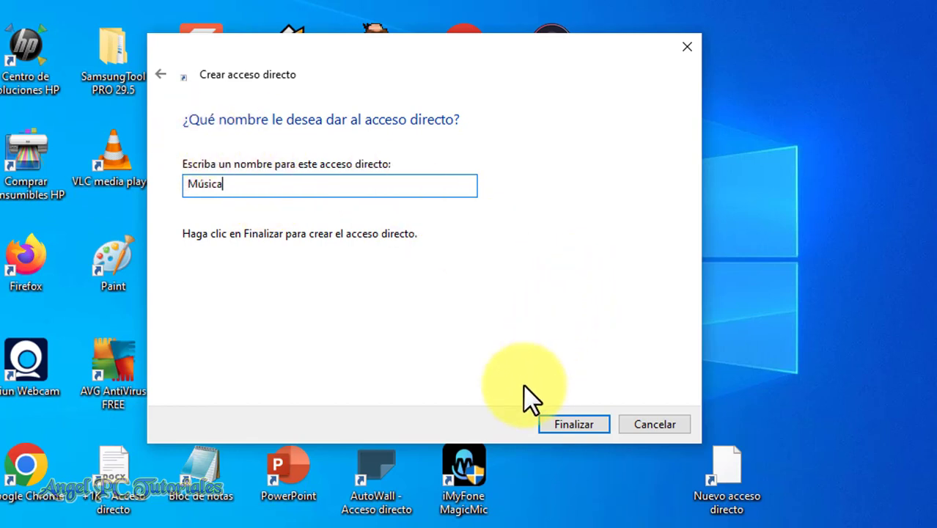
click(563, 424)
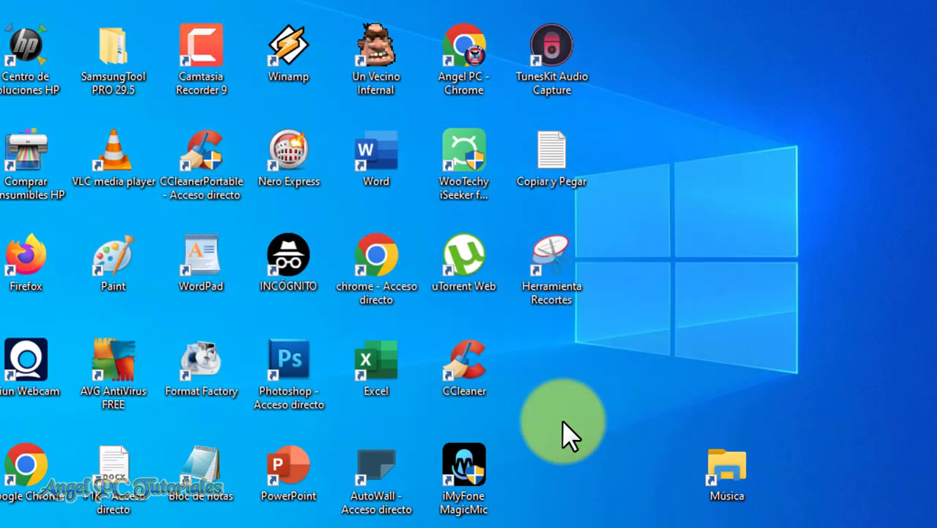
drag(722, 477, 708, 119)
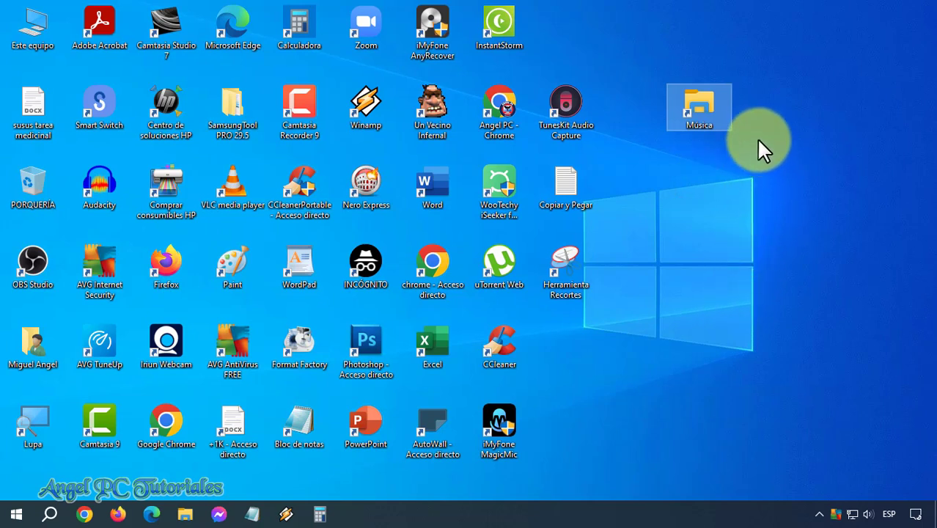
right_click(700, 116)
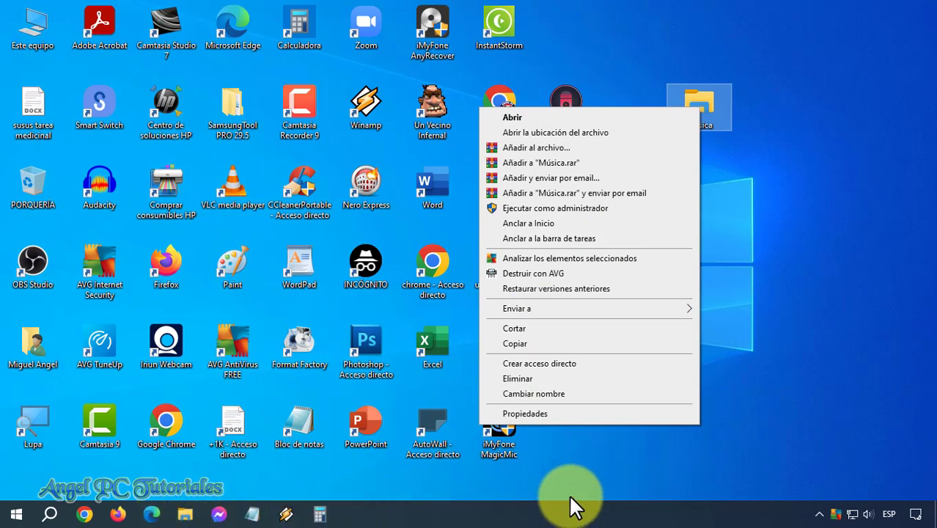
click(801, 283)
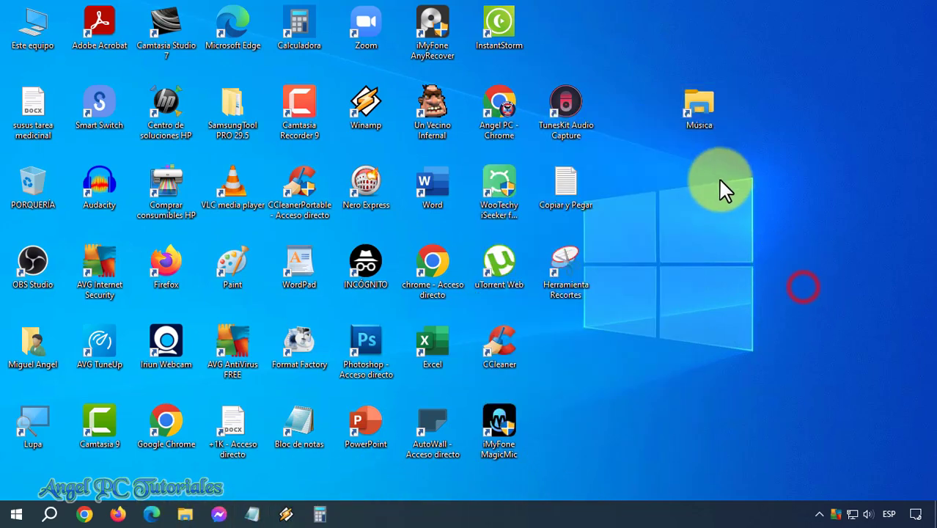
right_click(704, 117)
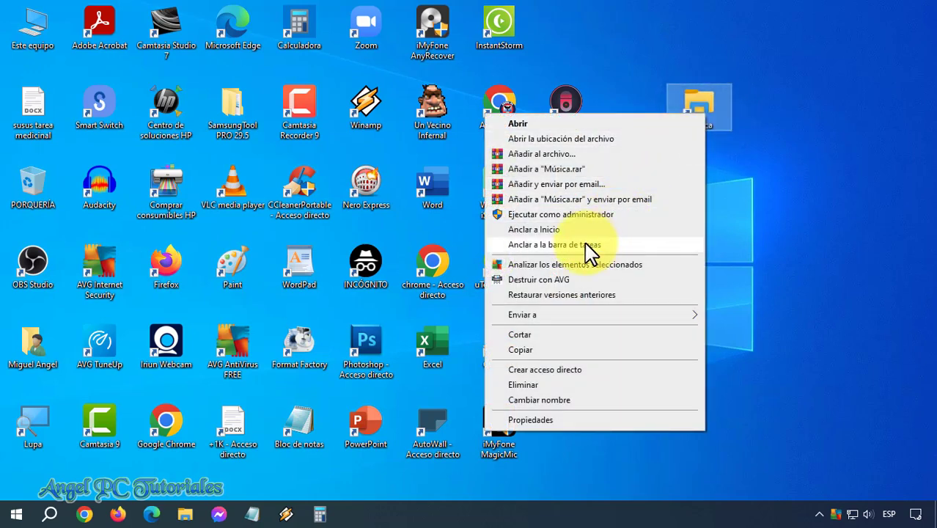
click(806, 184)
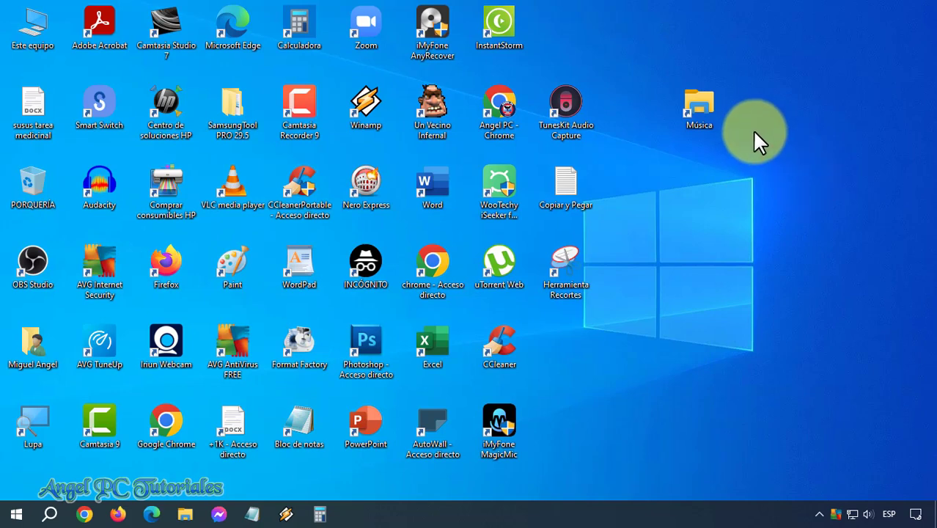
- Change the Música shortcut's icon to the plain open yellow folder from C:\Windows\explorer.exe and apply the properties
right_click(701, 113)
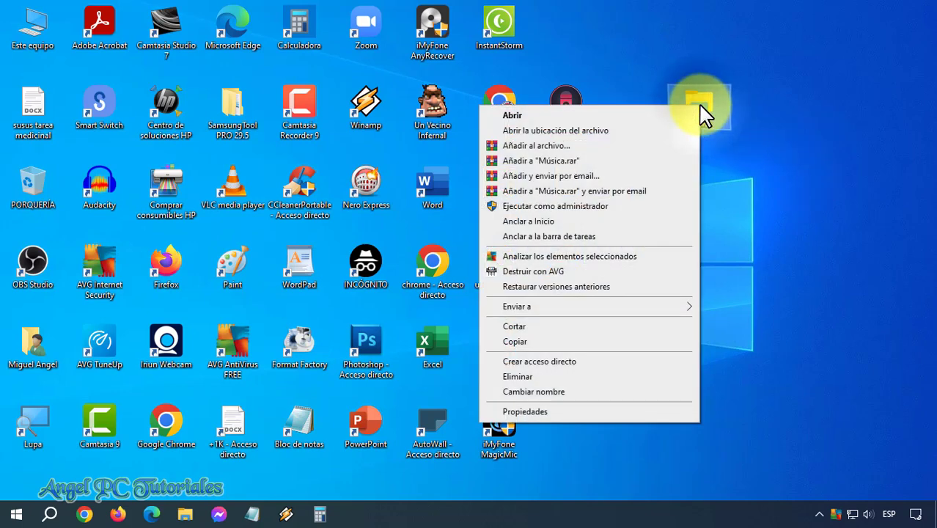
click(557, 413)
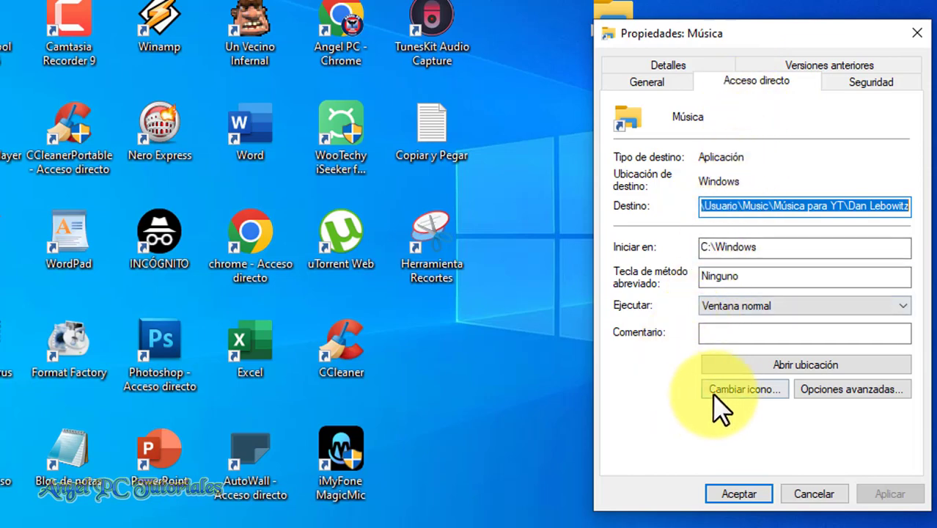
click(755, 389)
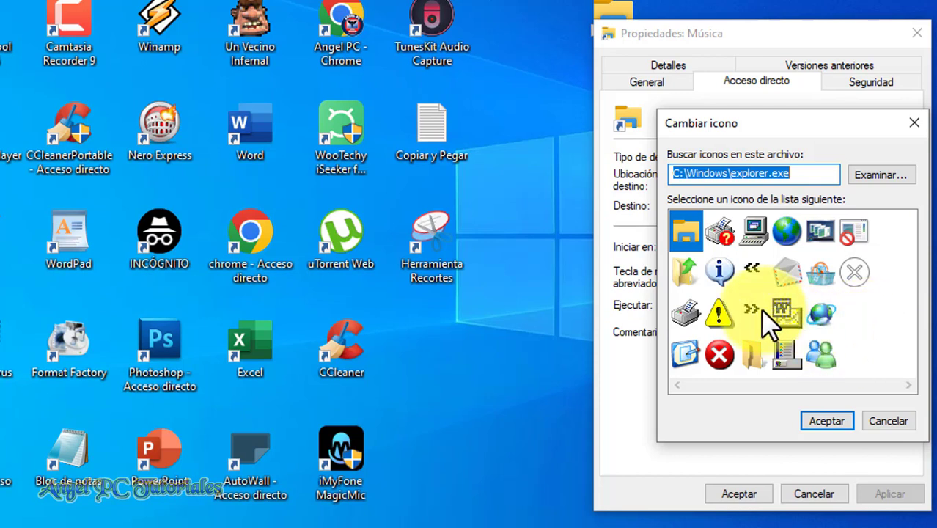
click(756, 359)
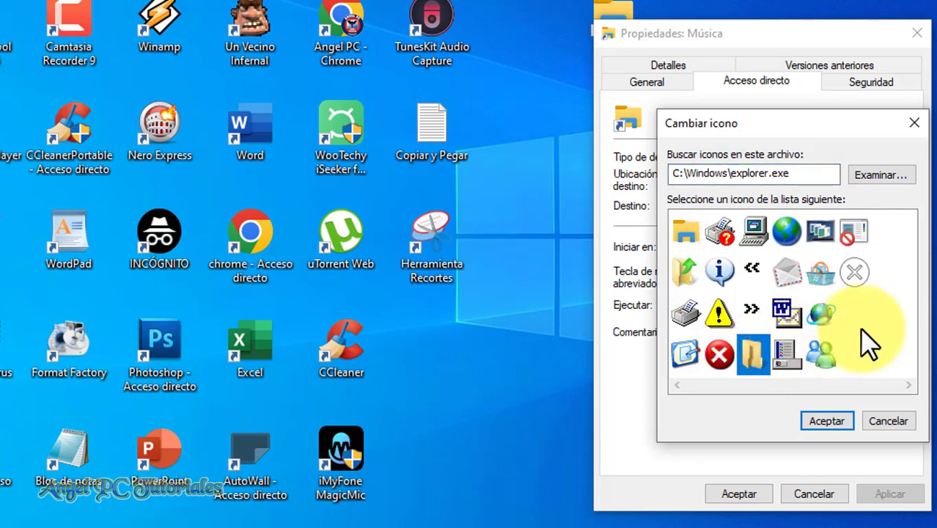
click(828, 423)
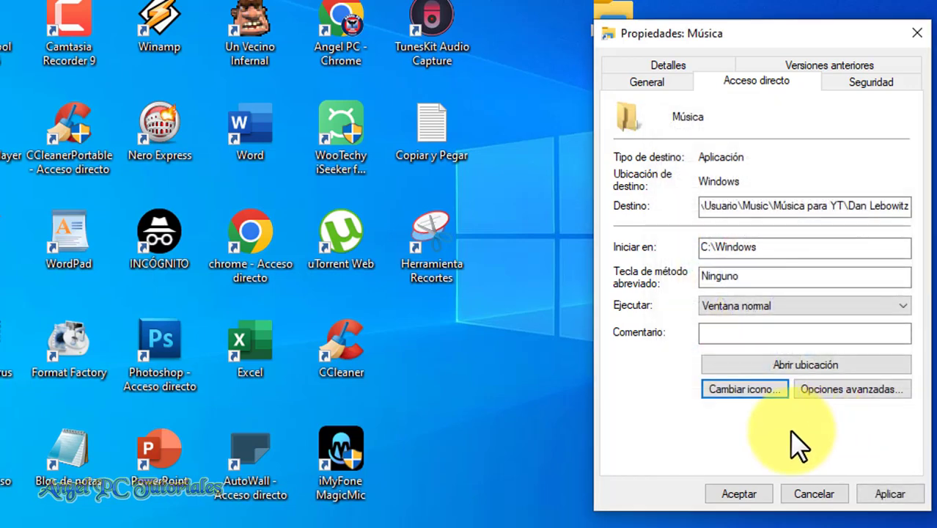
click(738, 495)
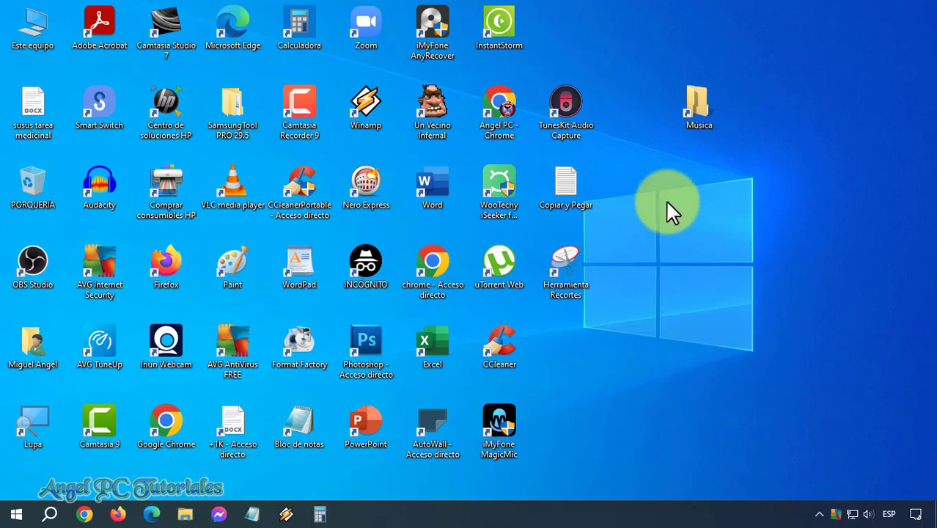
- Pin the Música shortcut to the taskbar
right_click(695, 100)
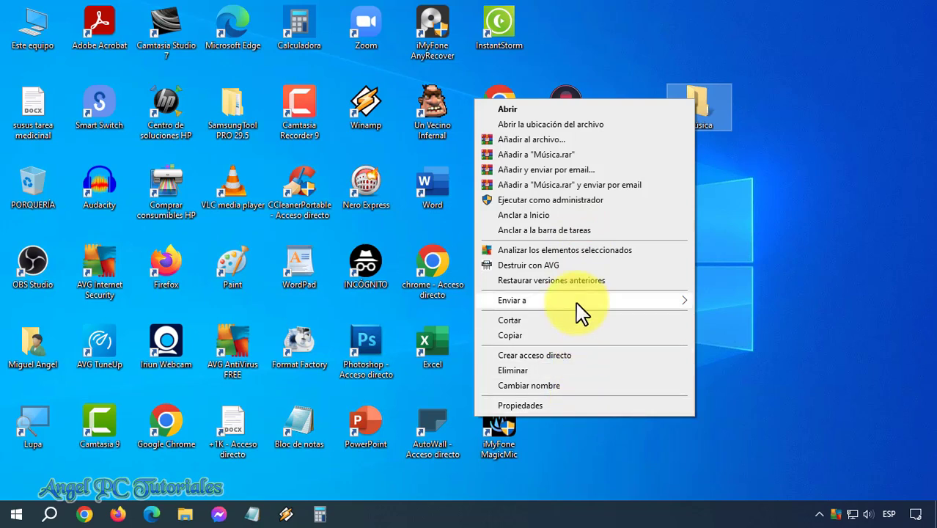
click(556, 232)
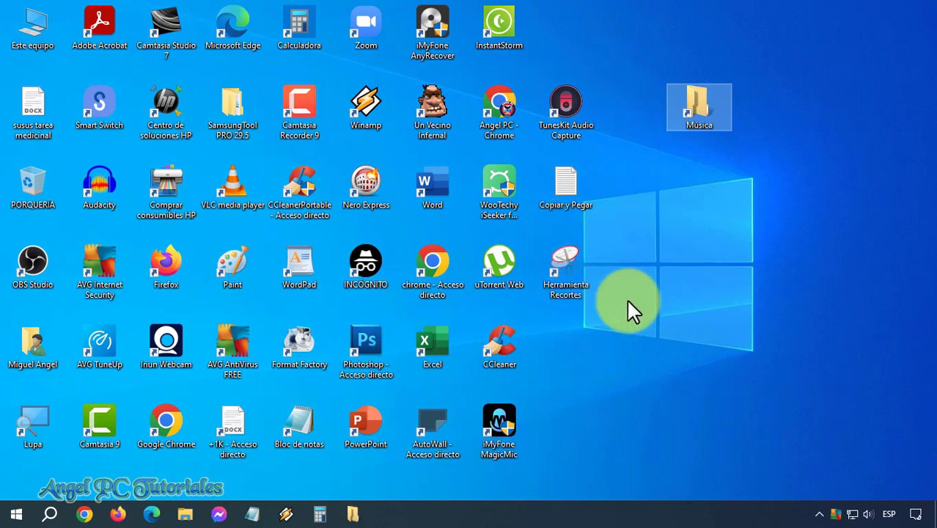
click(621, 401)
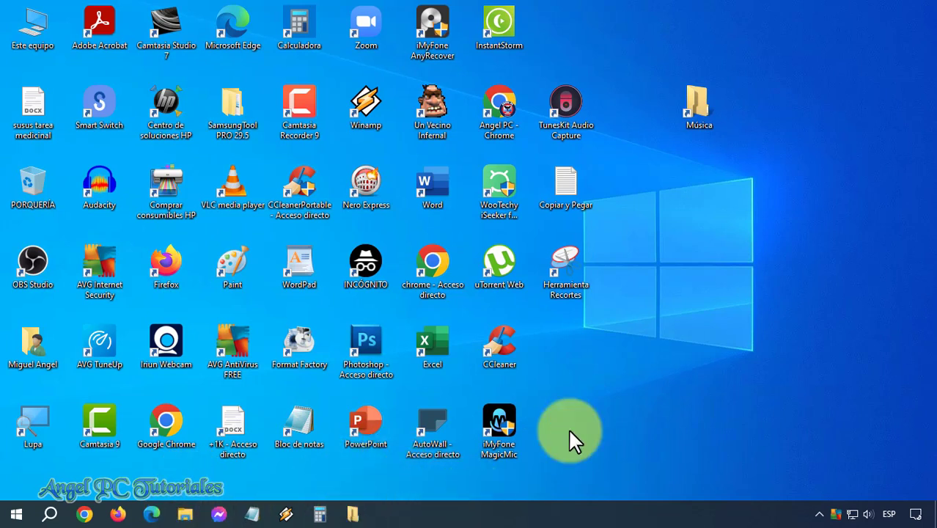
- Delete the Música shortcut from the desktop
click(701, 110)
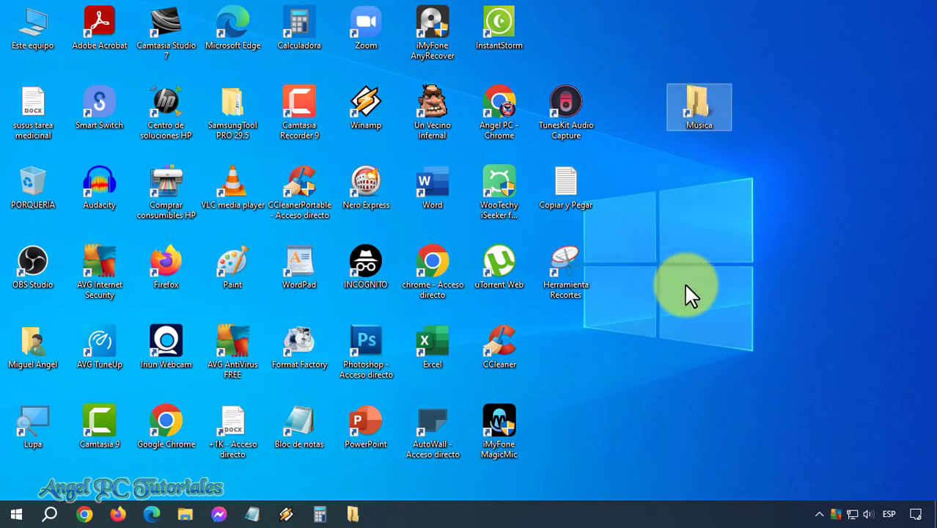
right_click(704, 114)
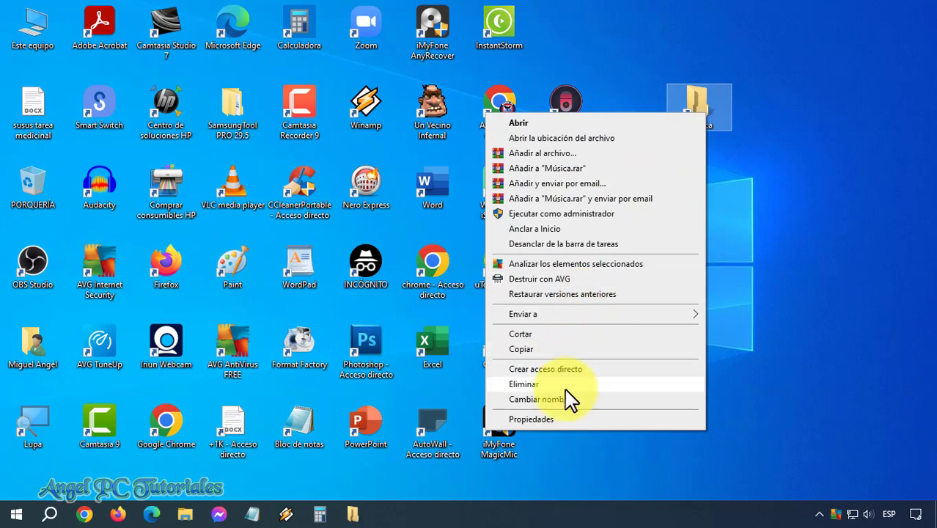
click(563, 387)
click(671, 306)
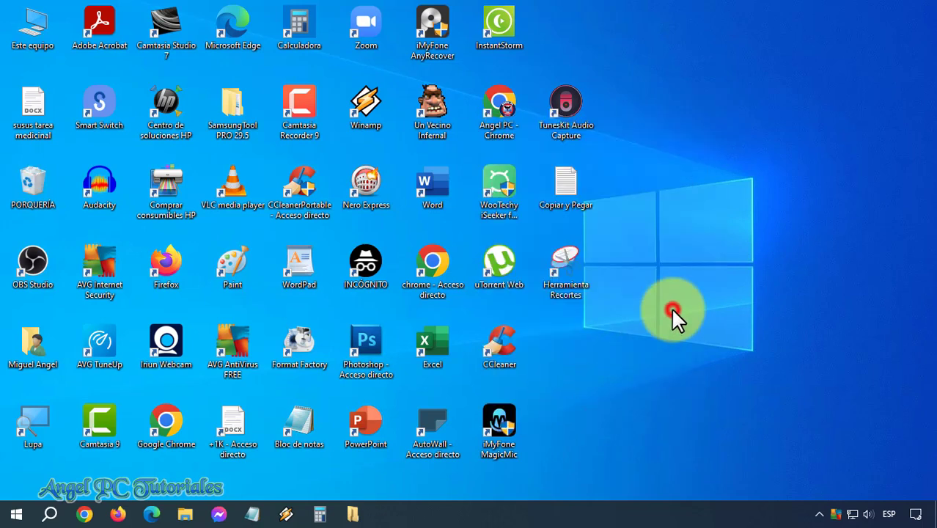
- Test the pinned Música shortcut by opening and closing its folder, and unpin it from the taskbar
click(358, 517)
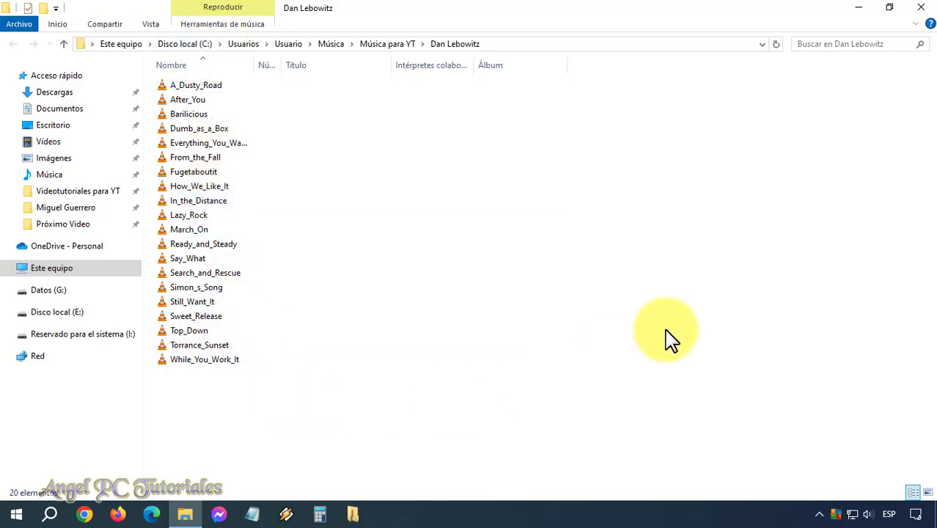
click(921, 7)
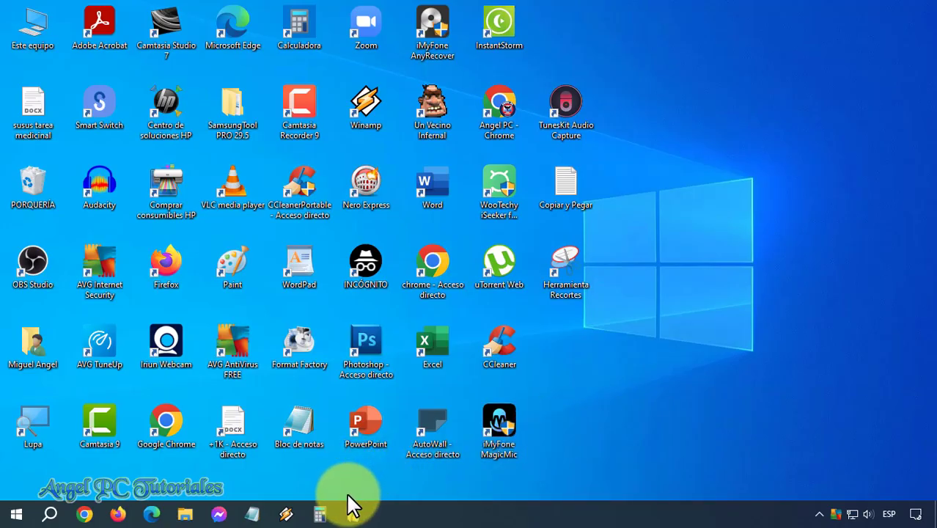
right_click(354, 517)
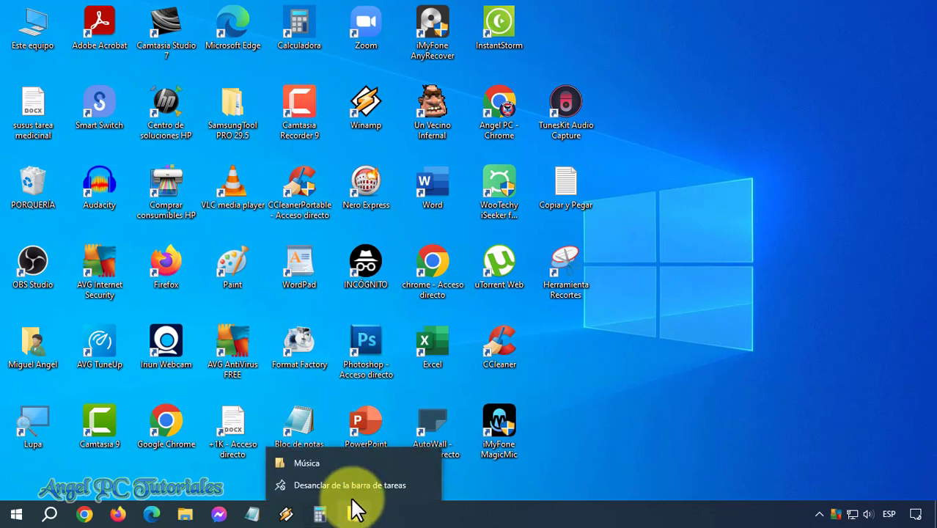
click(350, 486)
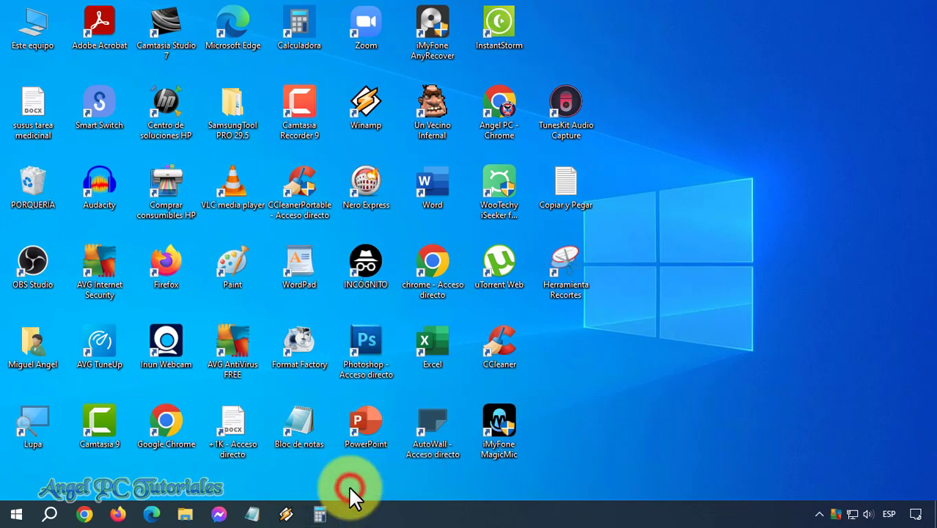